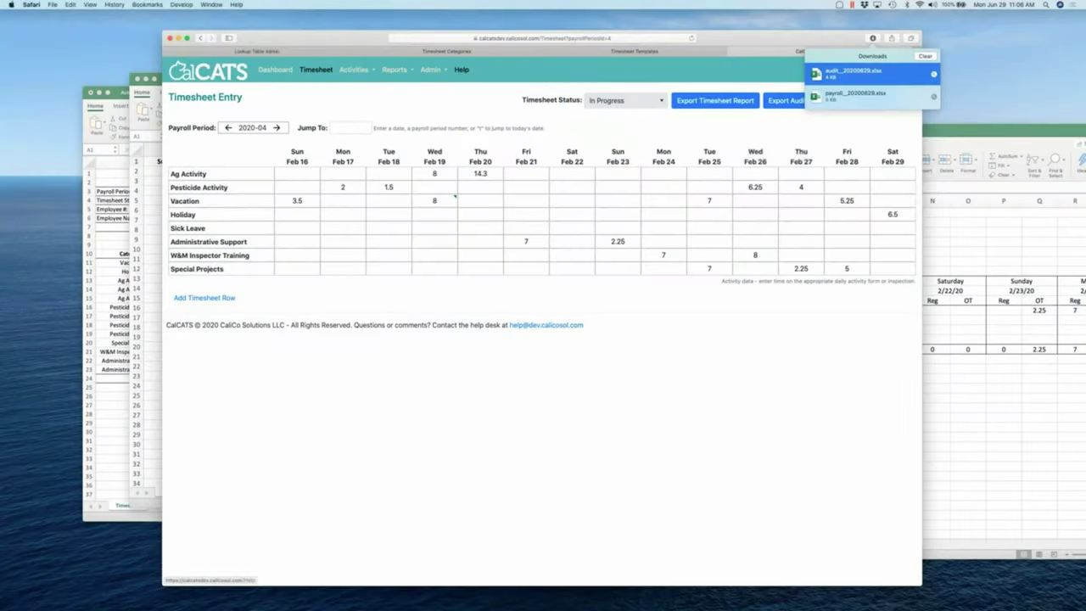
# Clear the Safari downloads list so the 2020-04 Timesheet Entry page is fully visible.
pyautogui.click(932, 56)
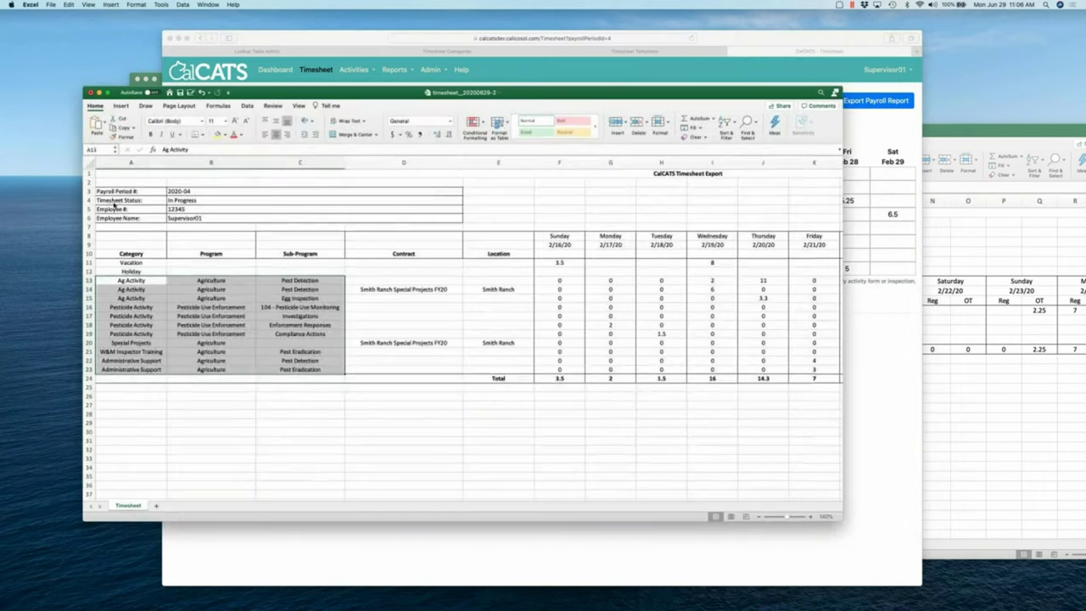
pyautogui.click(115, 205)
pyautogui.click(176, 200)
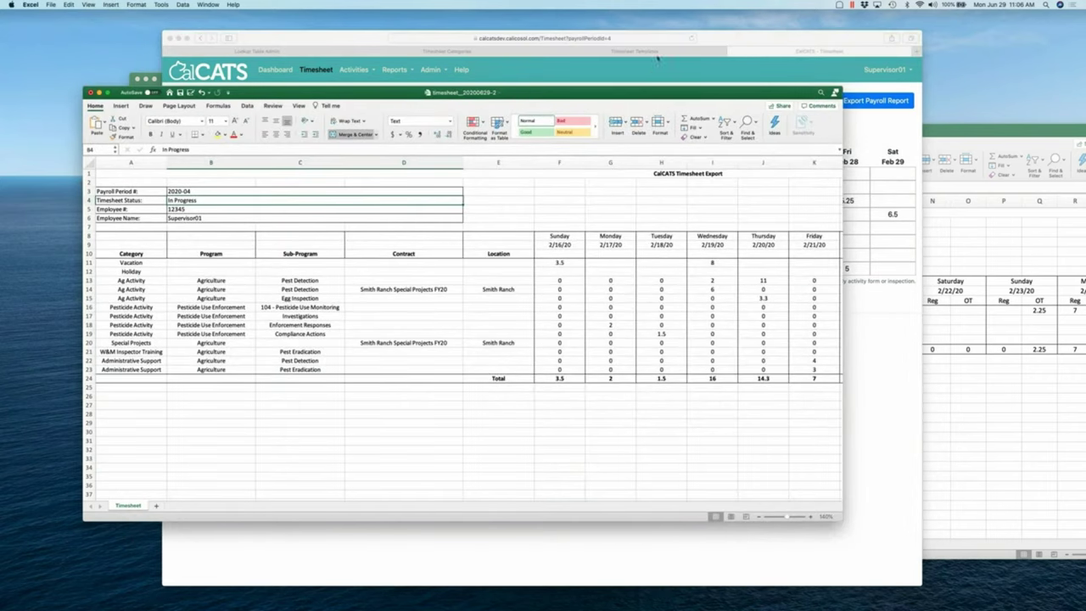
pyautogui.click(734, 40)
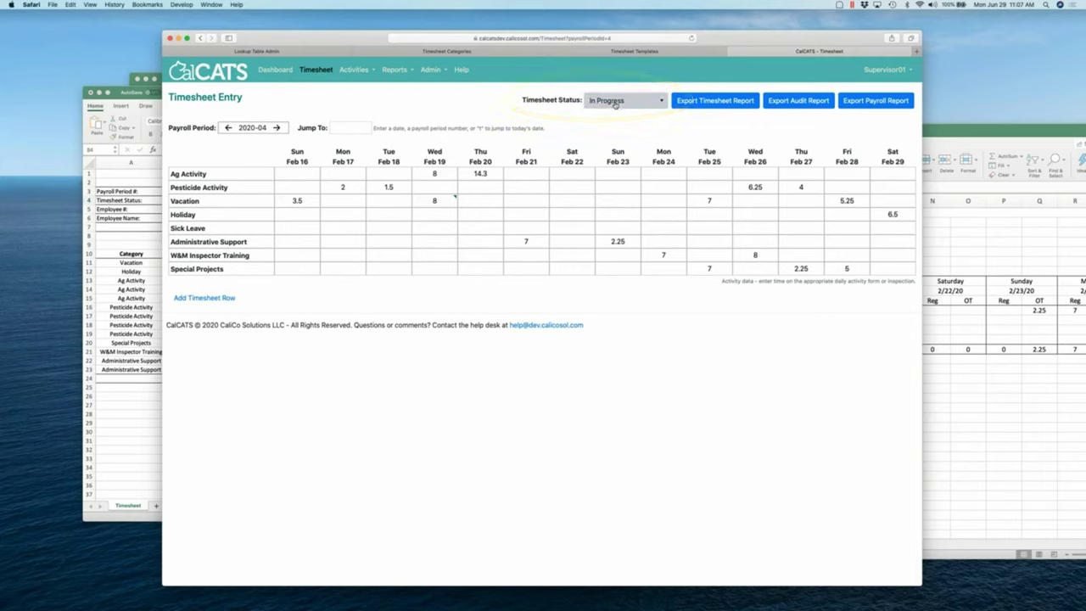
# Change the 2020-04 timesheet status from In Progress to In Review.
pyautogui.click(604, 102)
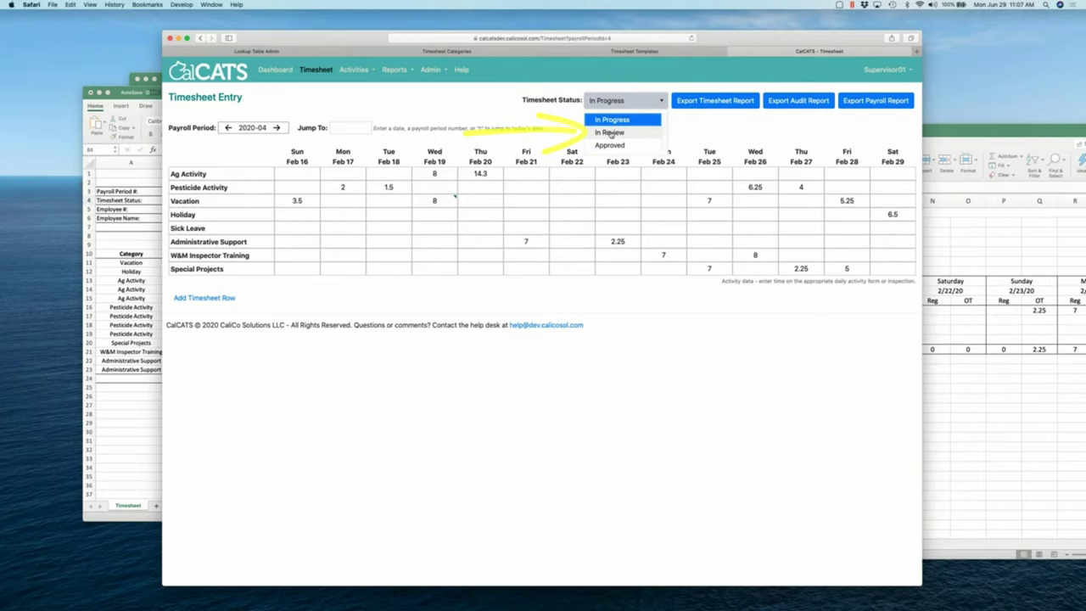
pyautogui.click(610, 133)
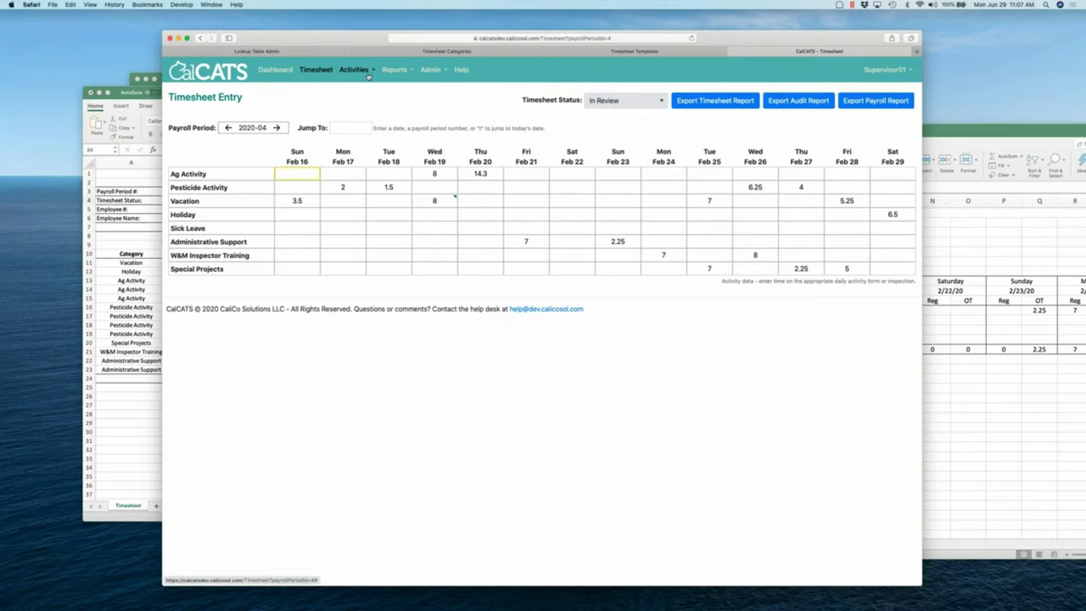
# Open the employee's 2020-04 timesheet from the Admin > Timesheet Review list.
pyautogui.click(428, 75)
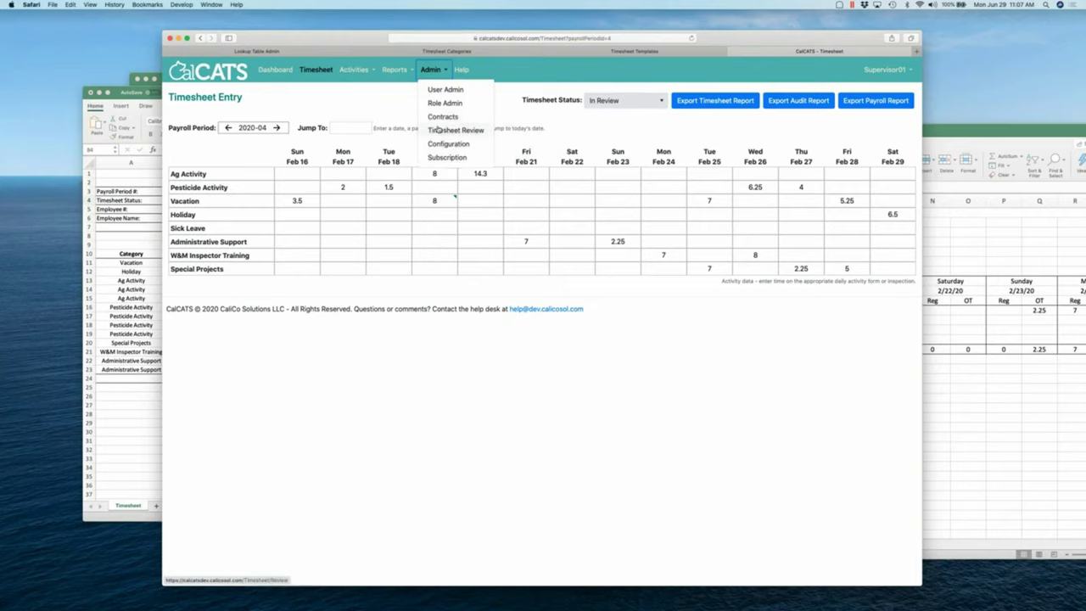
pyautogui.click(442, 133)
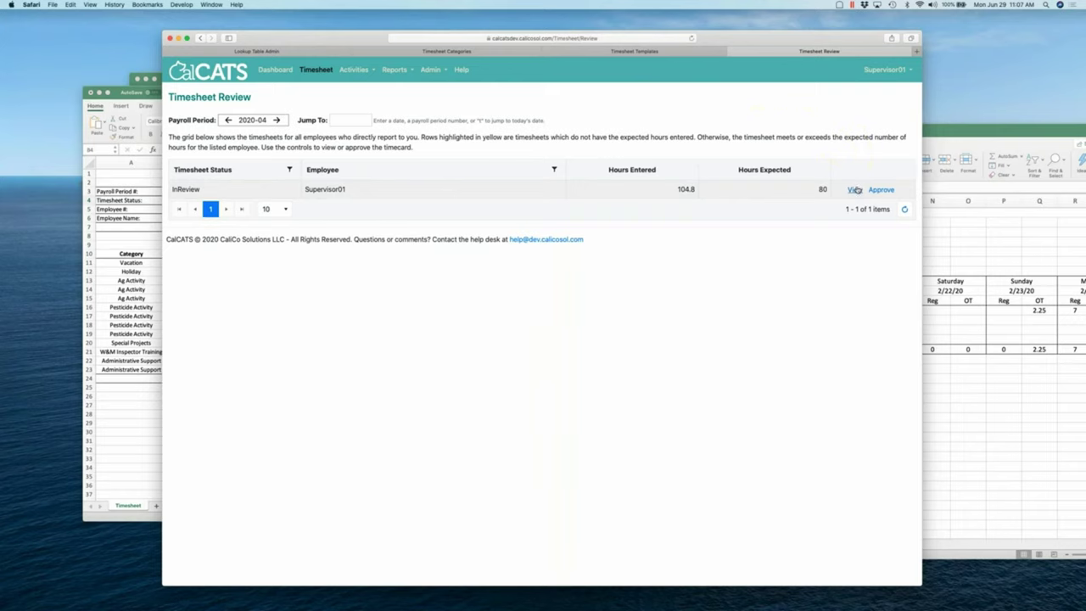
pyautogui.click(855, 190)
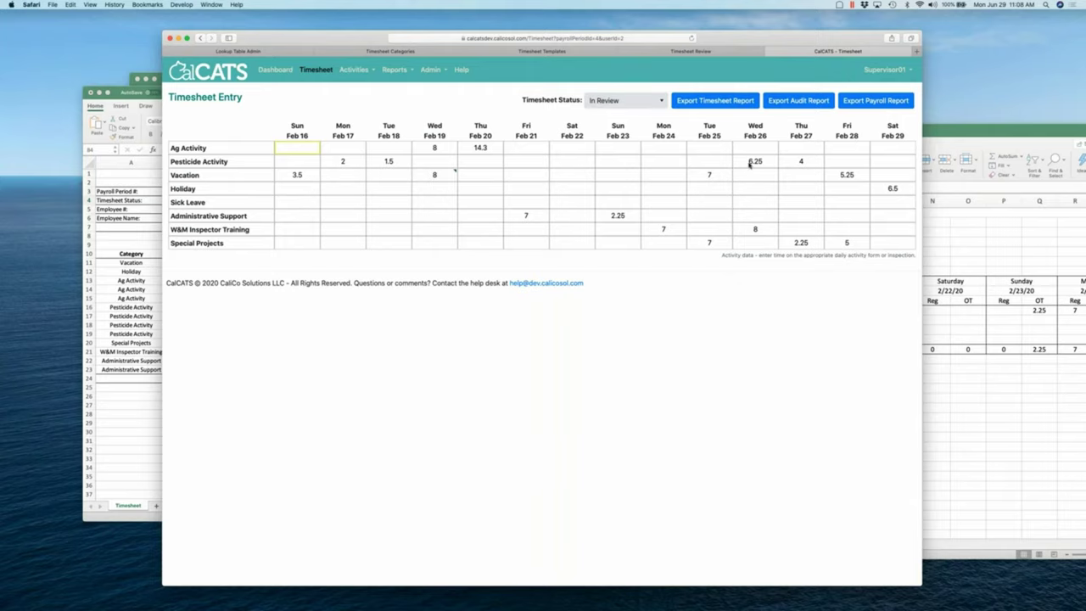
# Inspect the Feb 18 1.5-hour entry details, then try editing the Feb 19 Pesticide Activity cell.
pyautogui.click(390, 162)
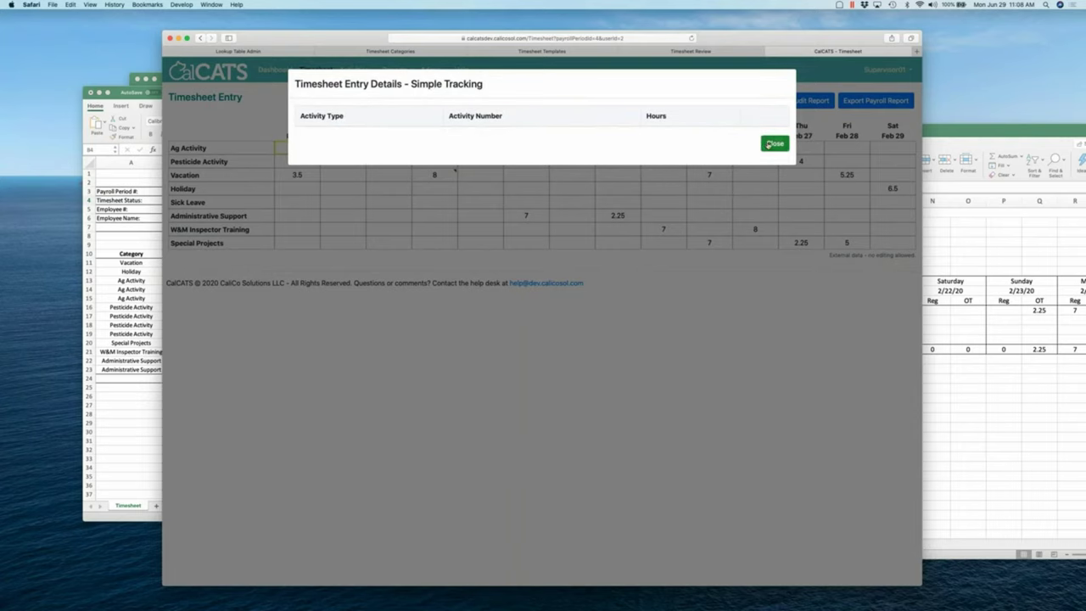
pyautogui.click(772, 144)
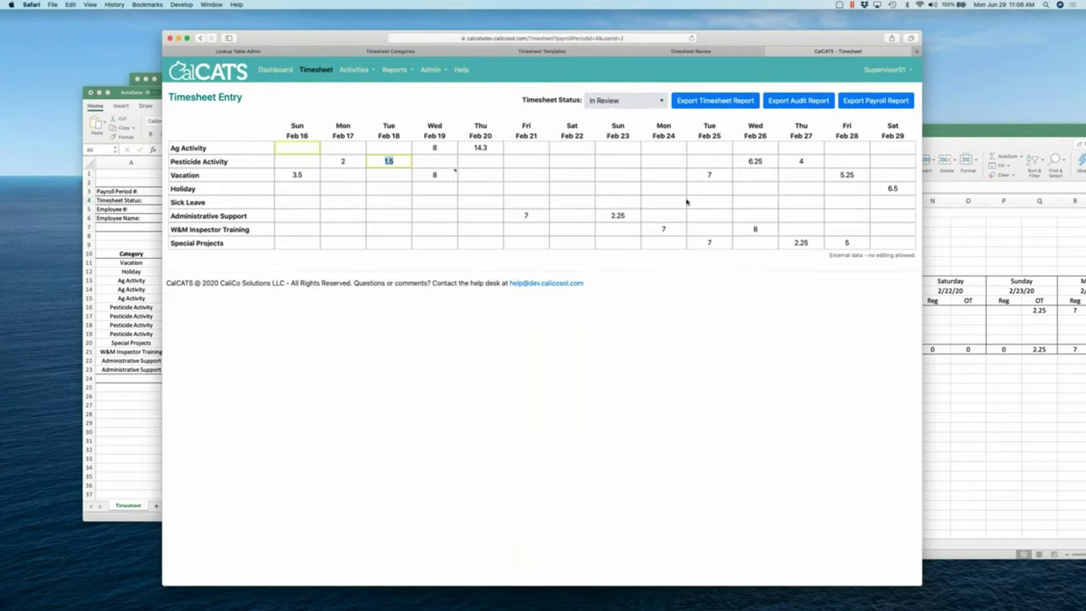
pyautogui.click(435, 162)
# Close the employee's timesheet view and bring the exported Excel timesheet to the front.
pyautogui.click(769, 53)
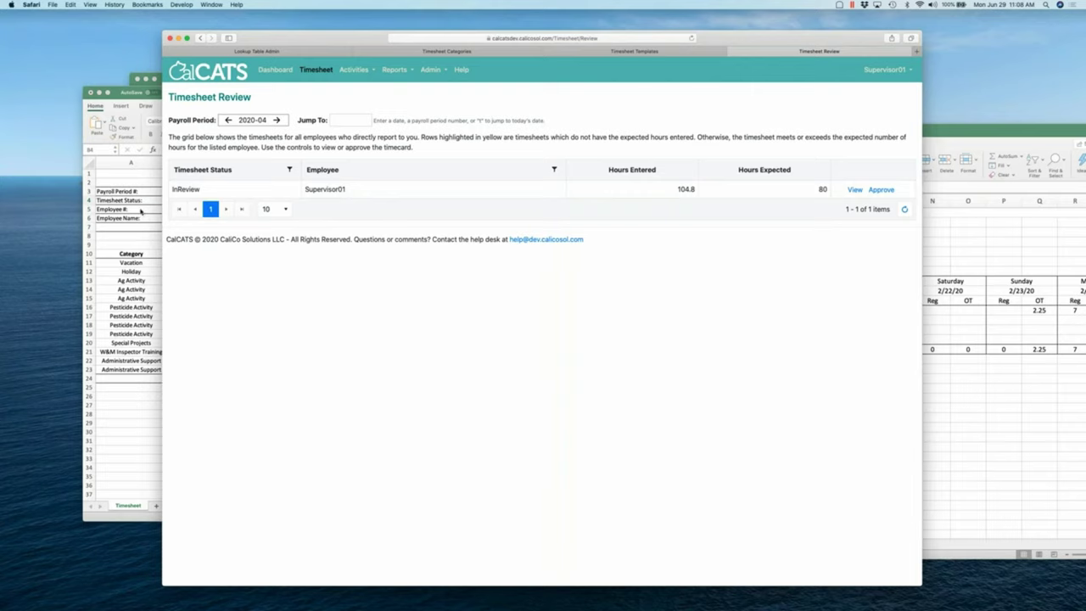
pyautogui.click(138, 211)
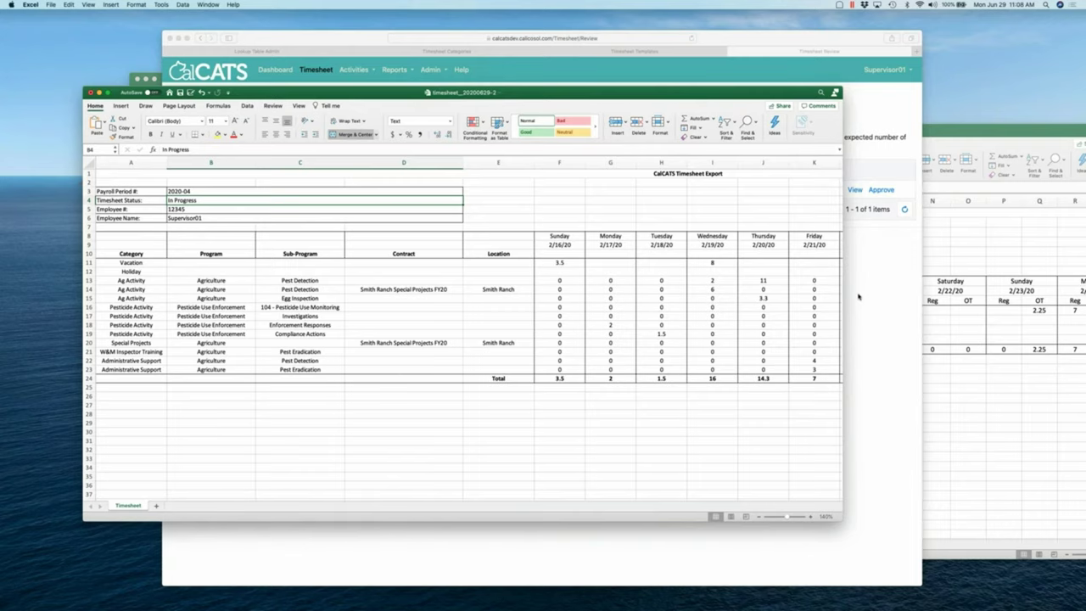
# Bring the CalCATS Timesheet Review page back in front of the Excel export.
pyautogui.click(858, 296)
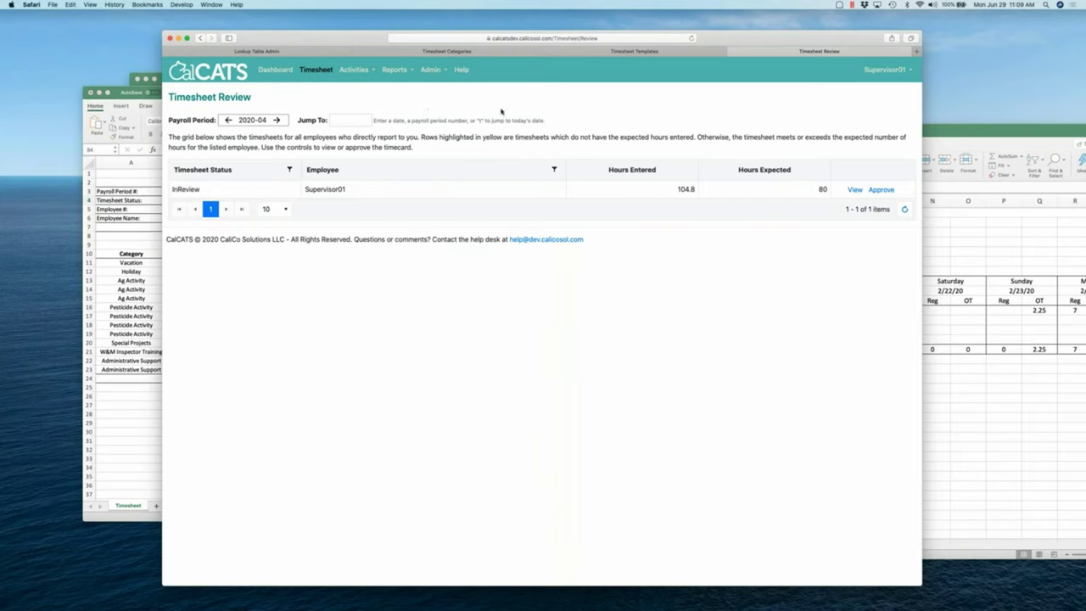
# Go to Admin > User Admin to list all 30 user accounts.
pyautogui.click(886, 73)
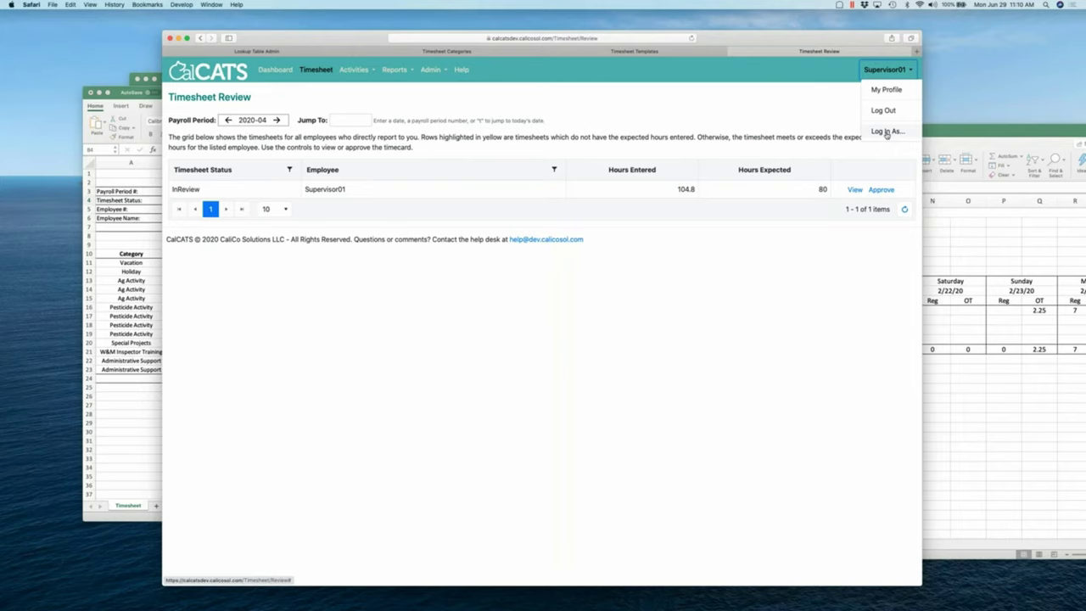
pyautogui.click(621, 110)
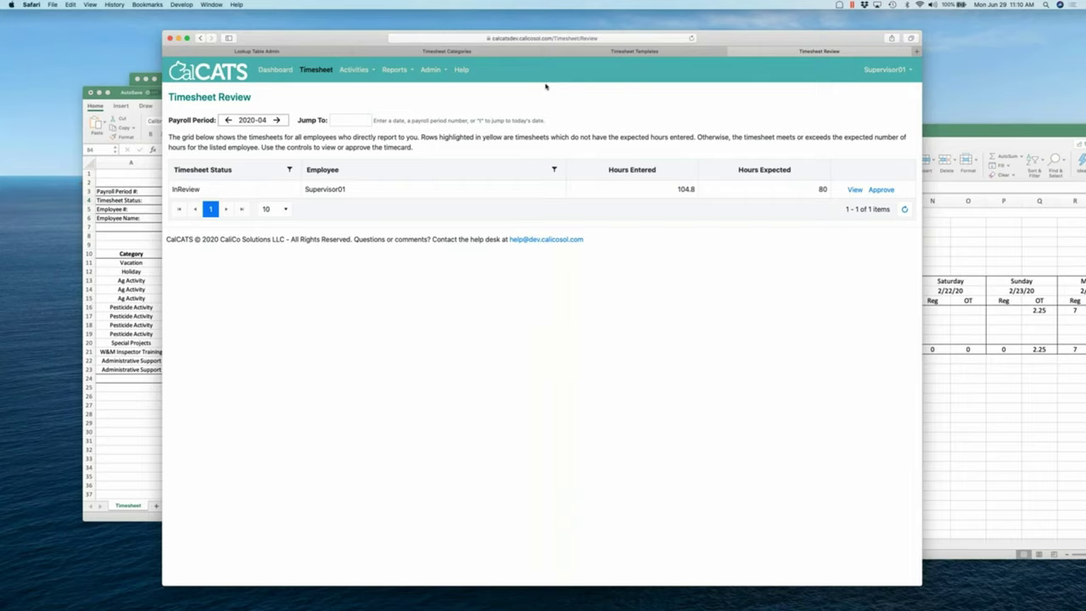
pyautogui.click(441, 77)
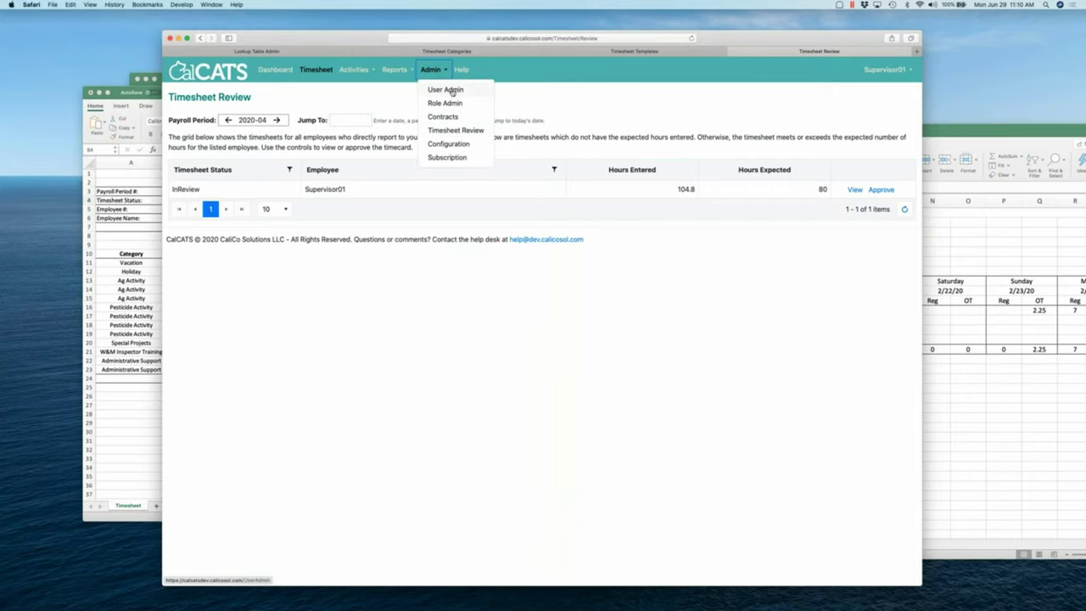
pyautogui.click(452, 90)
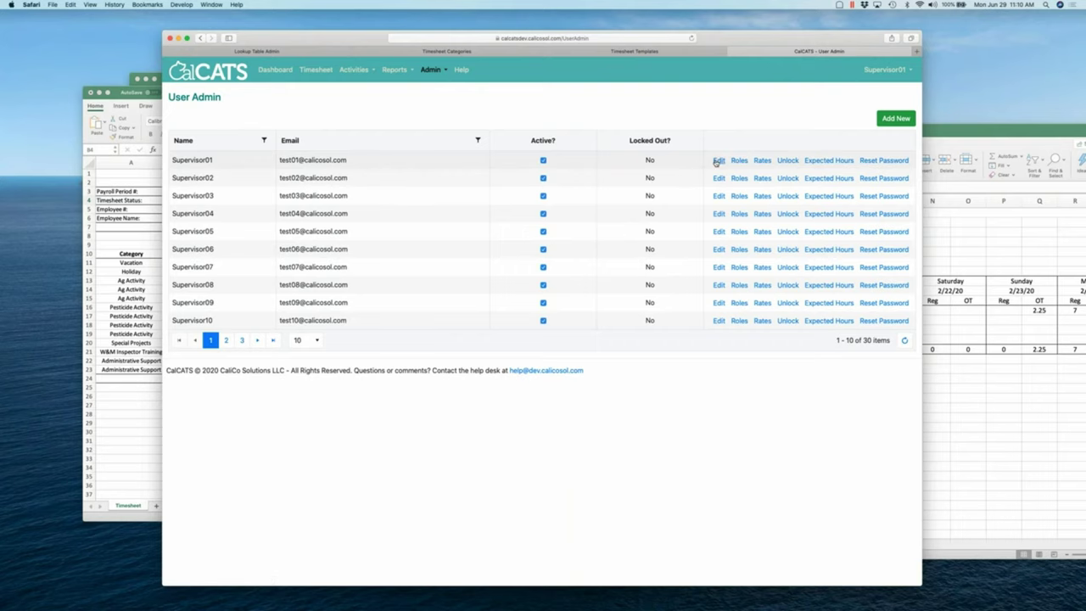
# Assign the second supervisor account as the first user's supervisor and save.
pyautogui.click(718, 161)
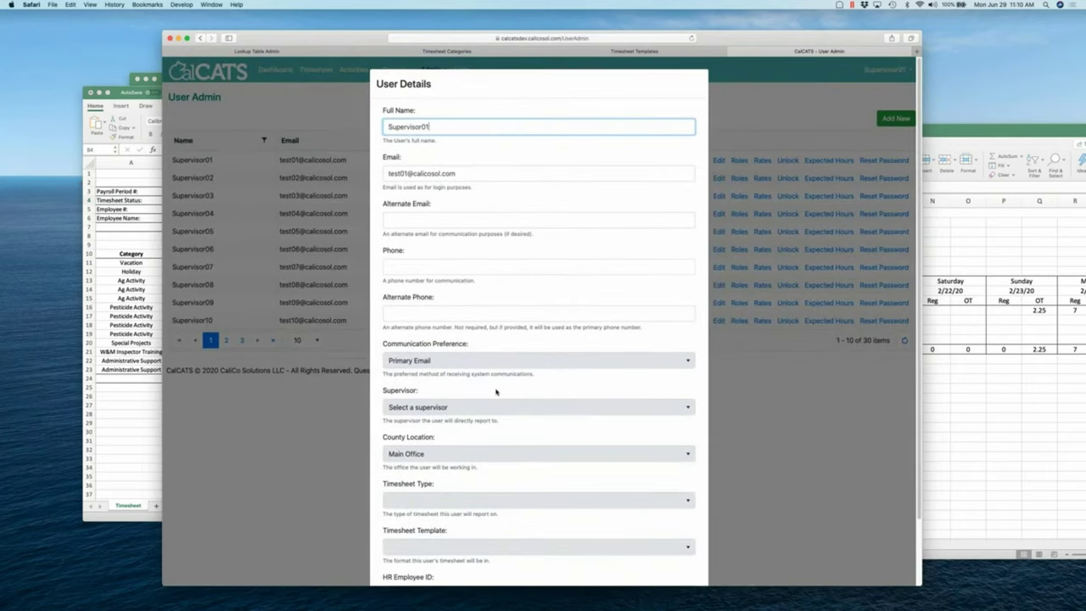
pyautogui.click(473, 407)
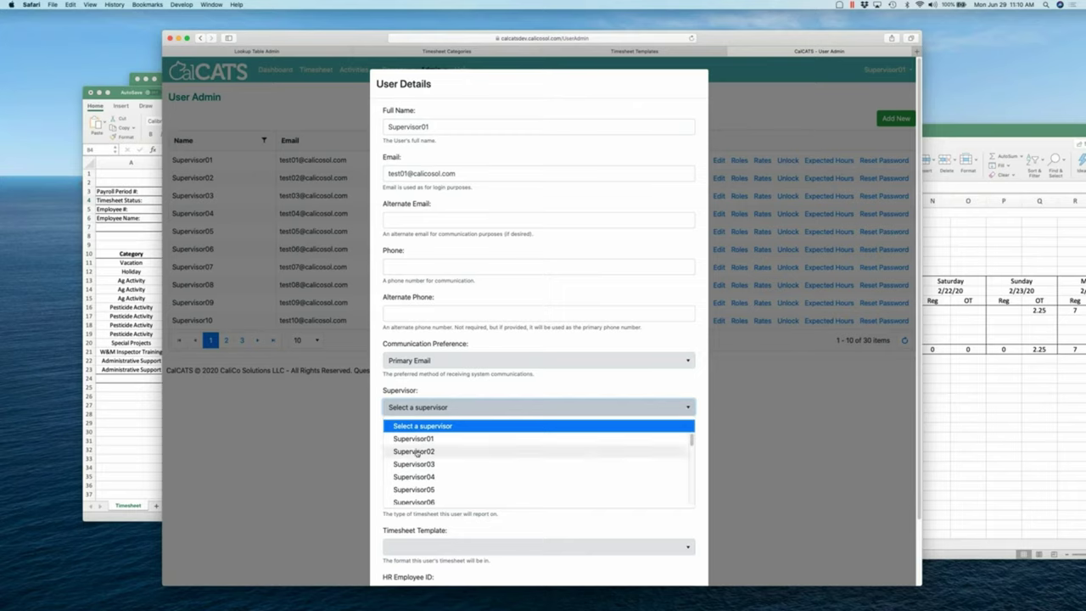
pyautogui.click(417, 452)
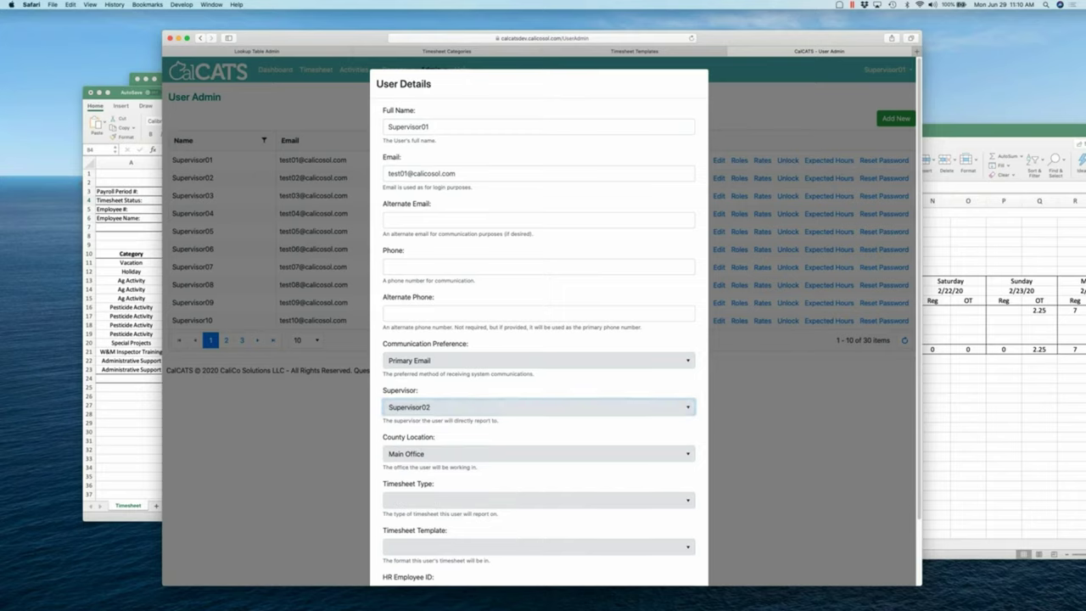
pyautogui.scroll(-3, 637, 412)
pyautogui.click(647, 551)
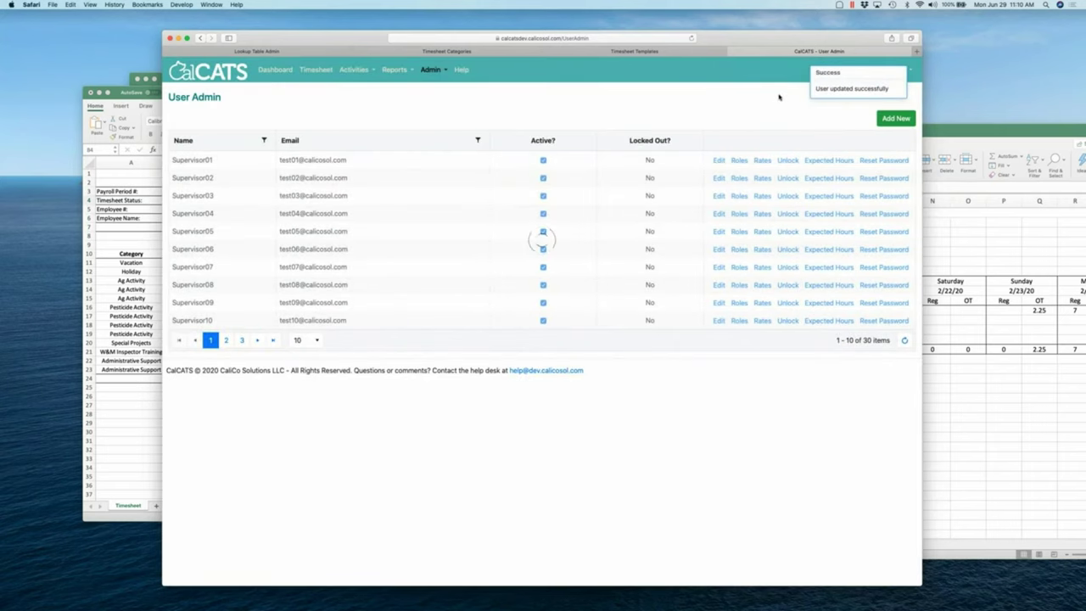
# Log out and enter the second supervisor's user ID on the login form.
pyautogui.click(883, 70)
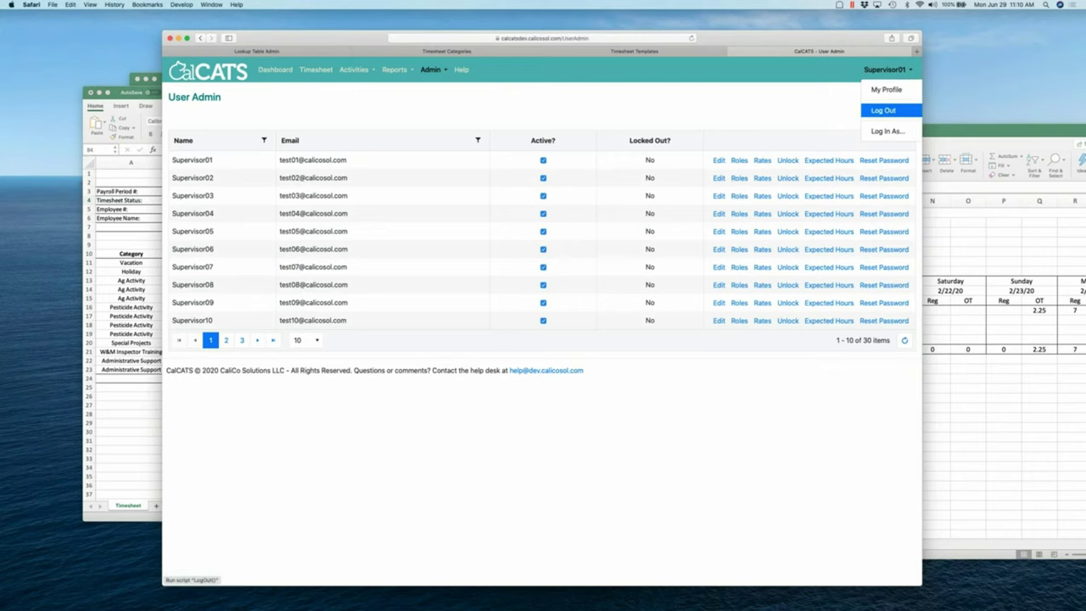
pyautogui.click(887, 109)
pyautogui.click(761, 74)
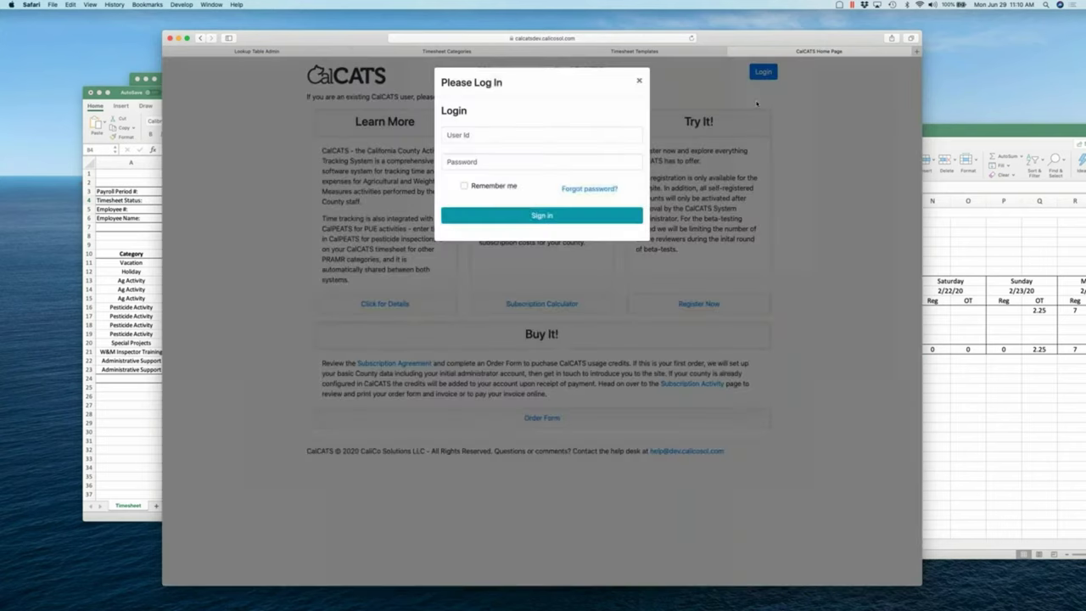
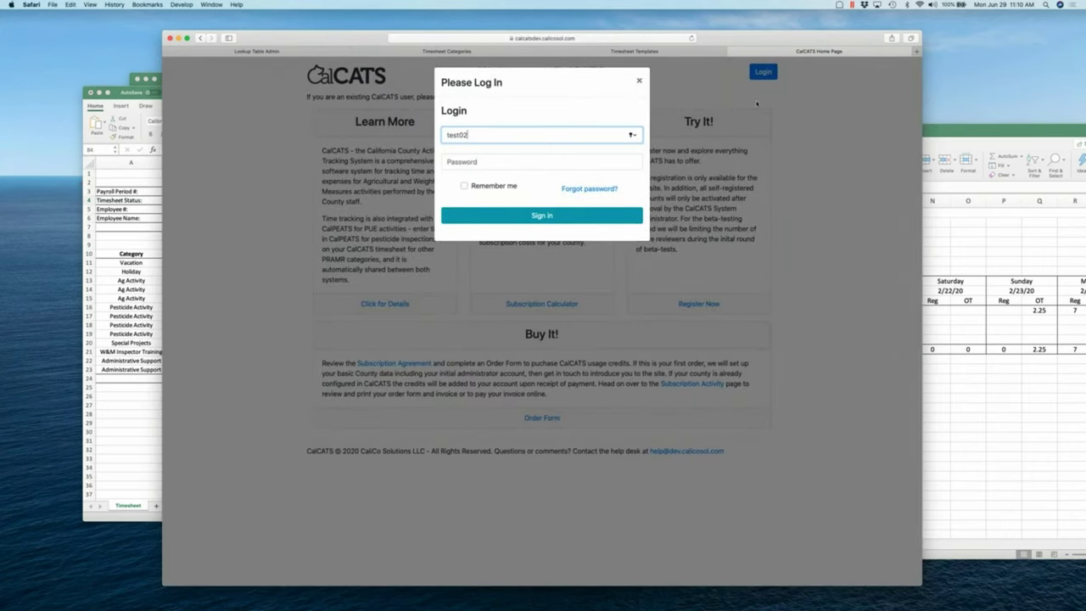
pyautogui.press('Tab')
# Sign in with the second supervisor's password and open the 2020-13 Timesheet Review page.
pyautogui.write('test02')
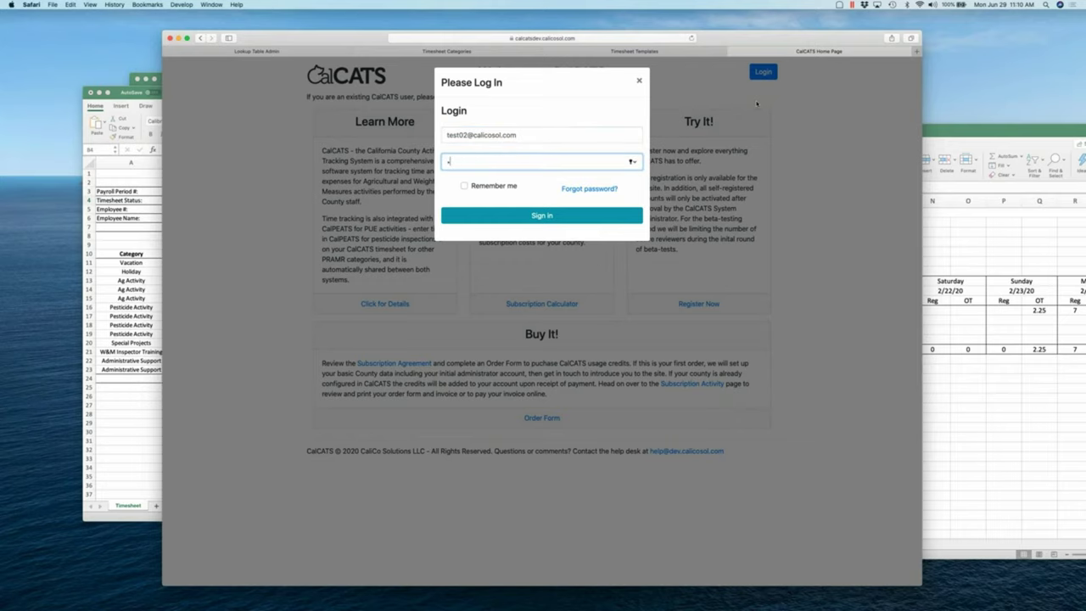
pyautogui.press('Return')
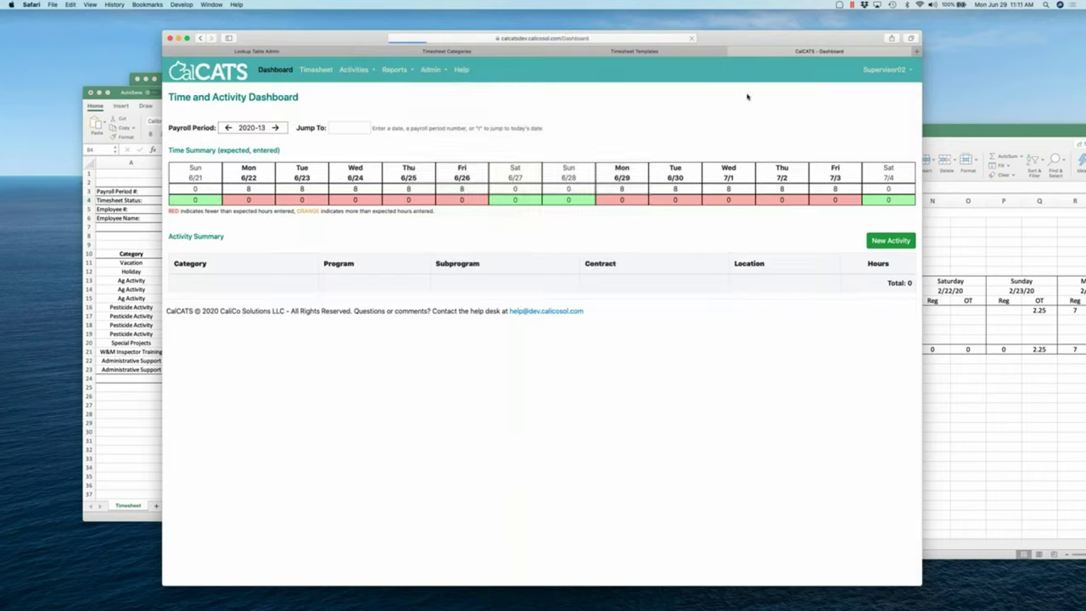
pyautogui.click(431, 70)
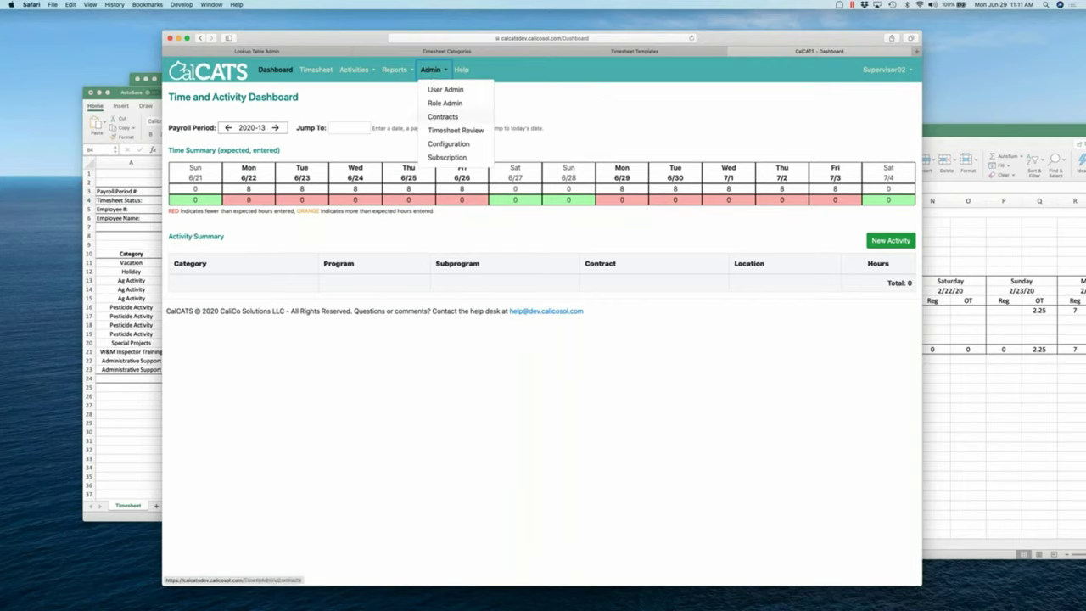
pyautogui.click(449, 131)
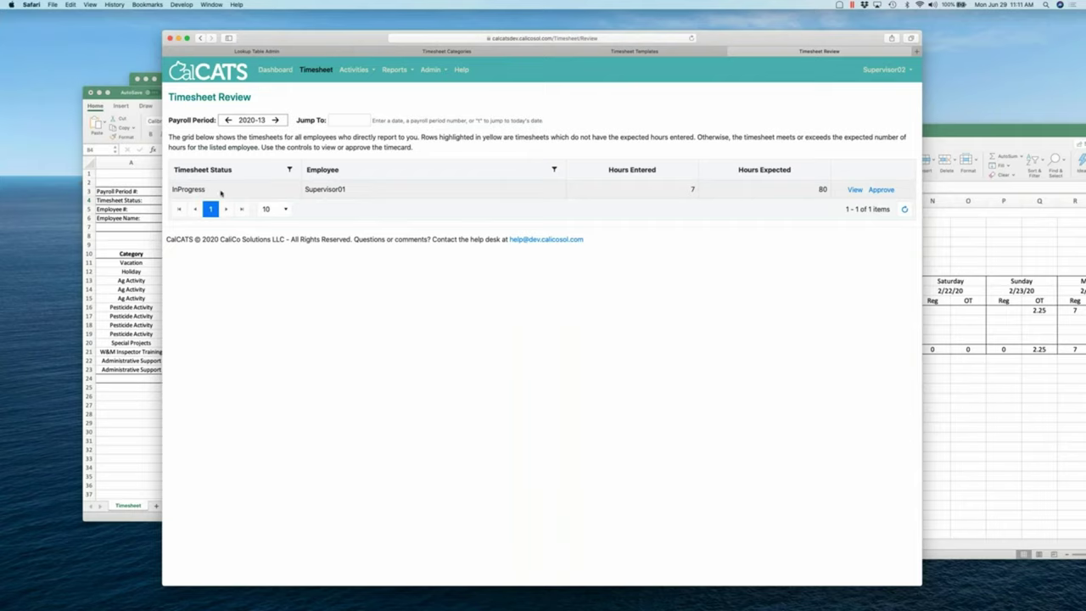
# Open the Log In As... dialog from the account menu and cancel it.
pyautogui.click(883, 70)
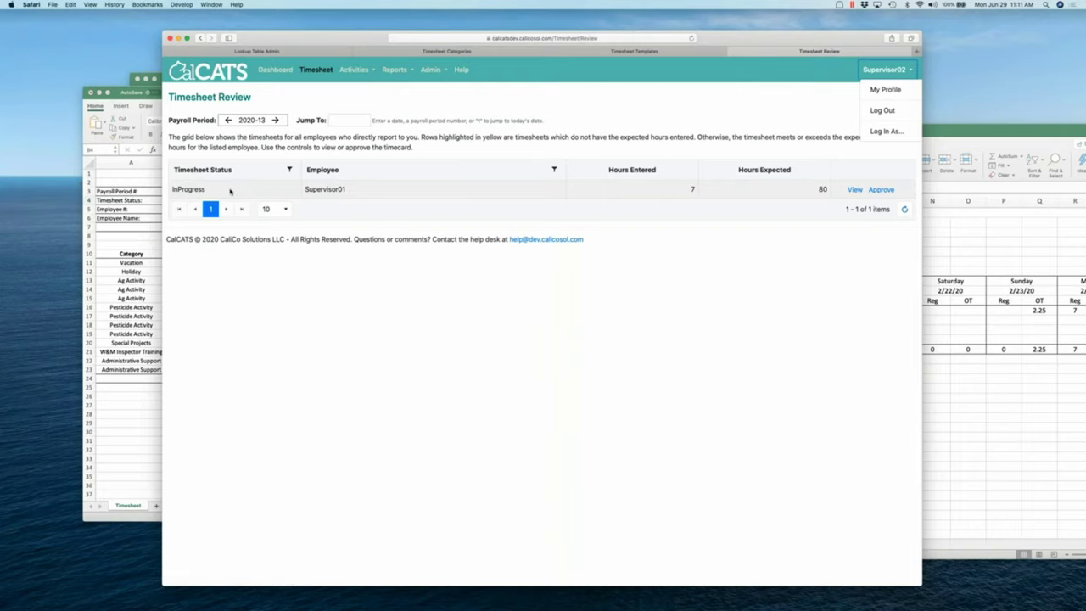
pyautogui.click(887, 134)
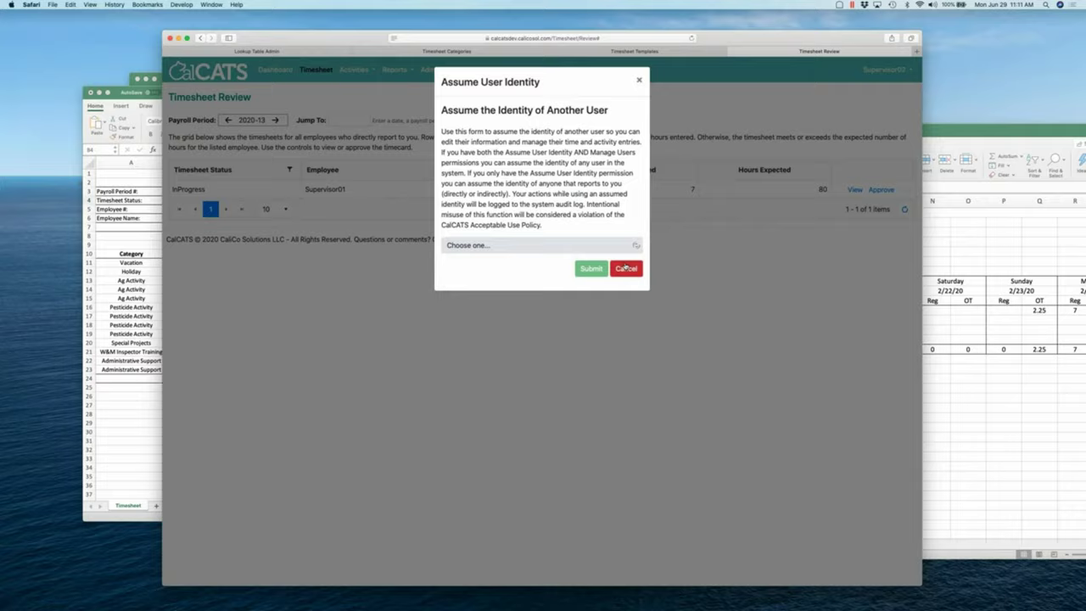
pyautogui.click(627, 269)
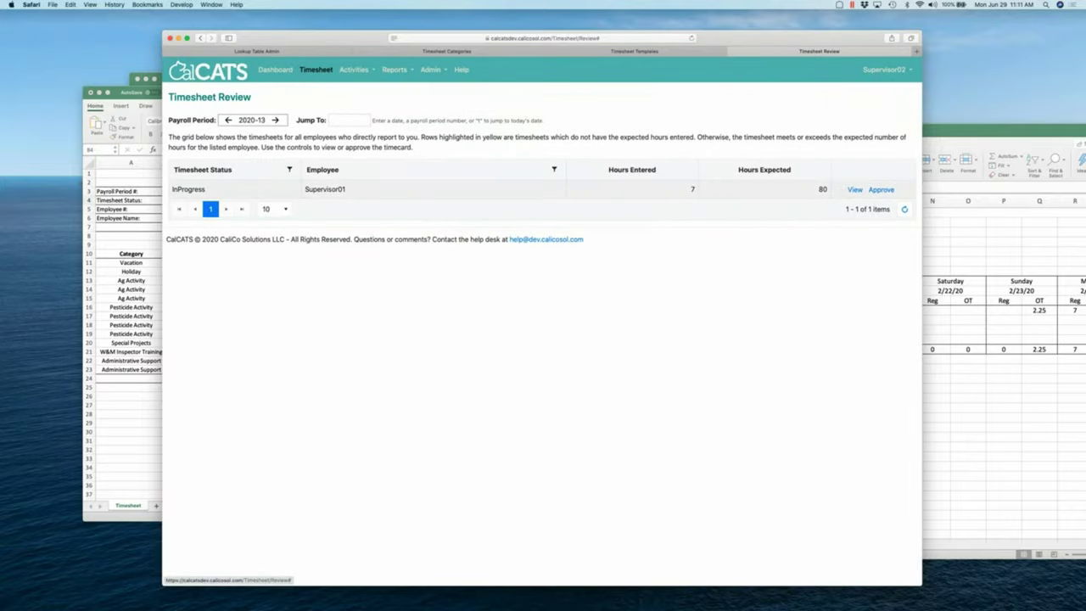
# View the first supervisor's 7-hour 2020-13 timesheet, then pick that account in Assume User Identity.
pyautogui.click(856, 190)
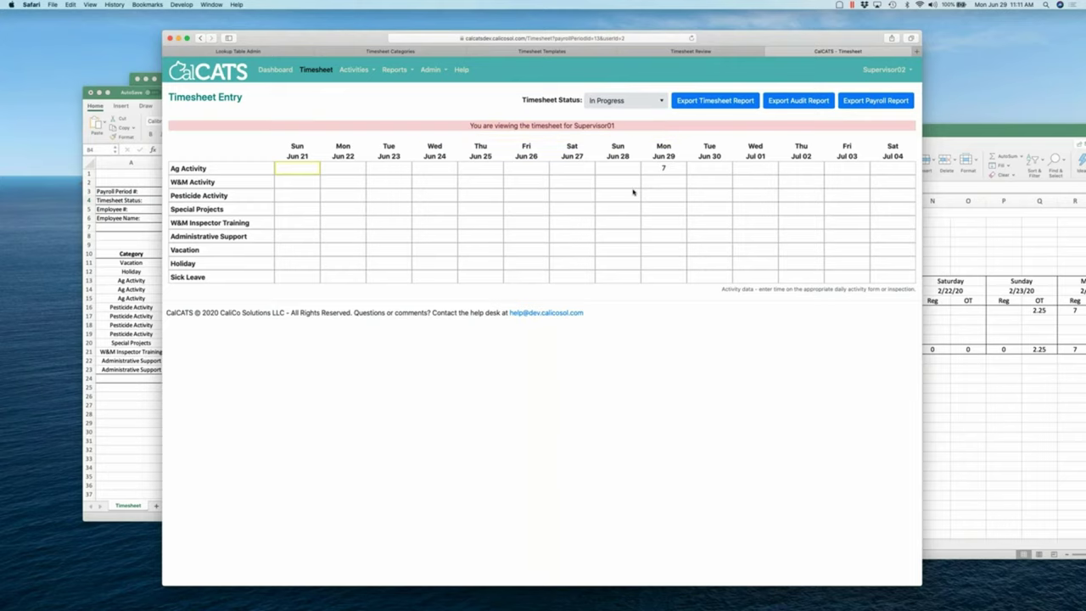
pyautogui.click(883, 70)
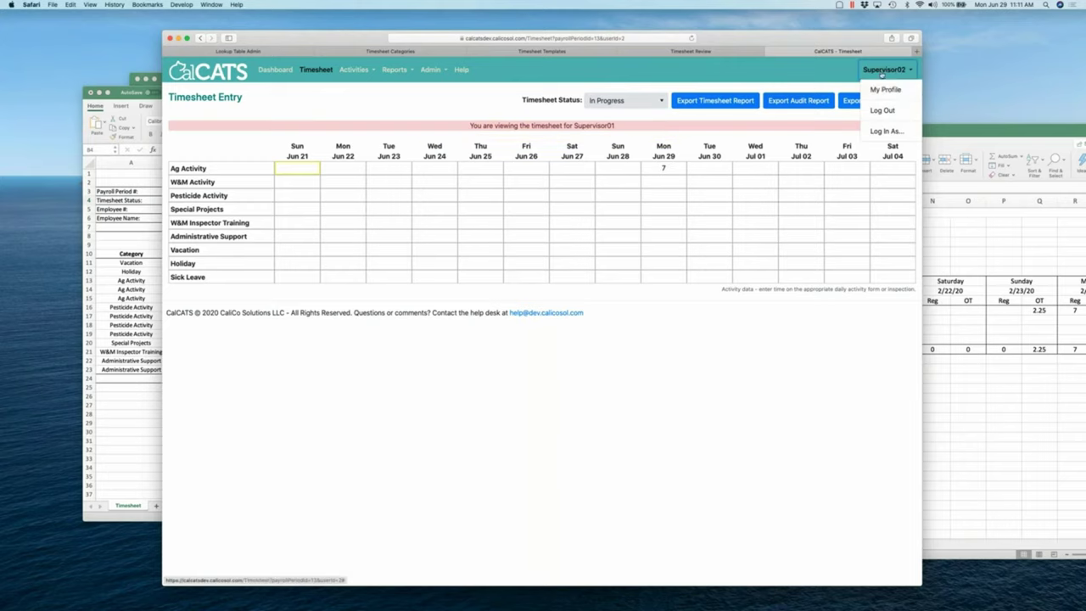
pyautogui.click(876, 129)
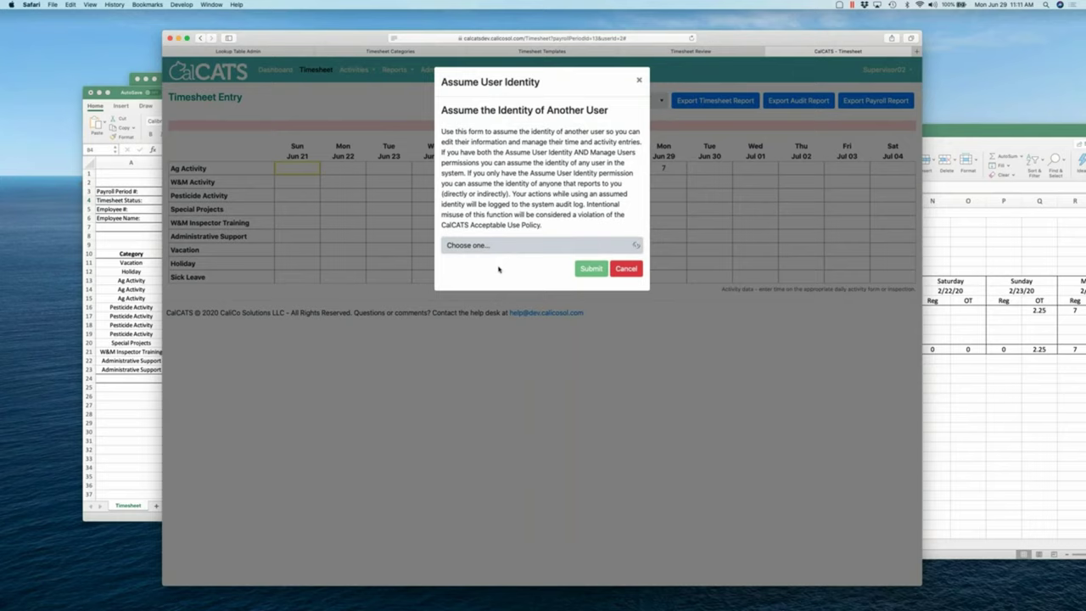
pyautogui.click(550, 252)
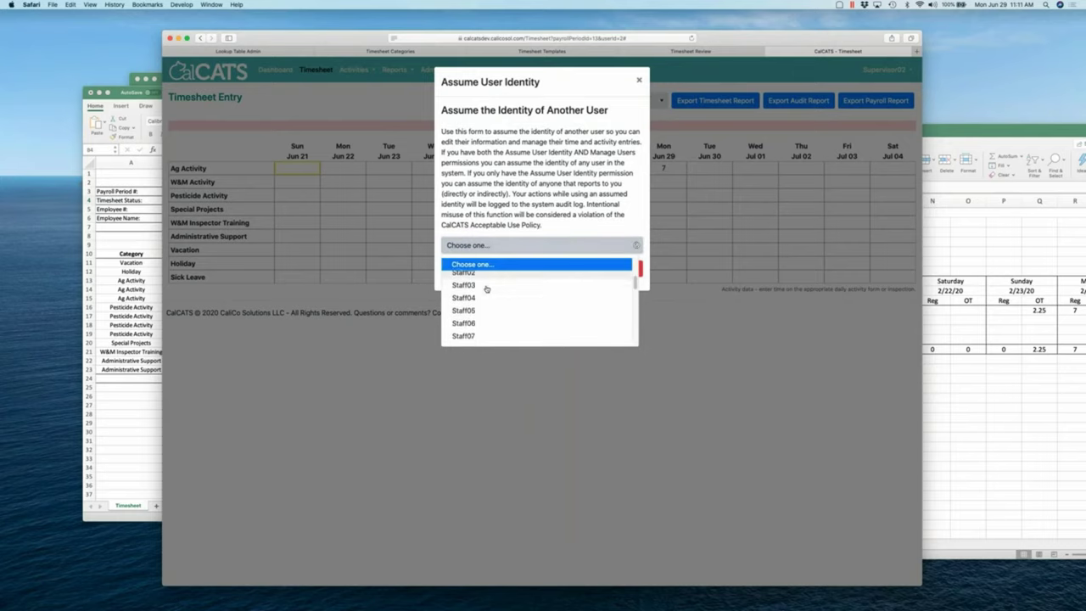
pyautogui.scroll(-3, 486, 292)
pyautogui.click(487, 315)
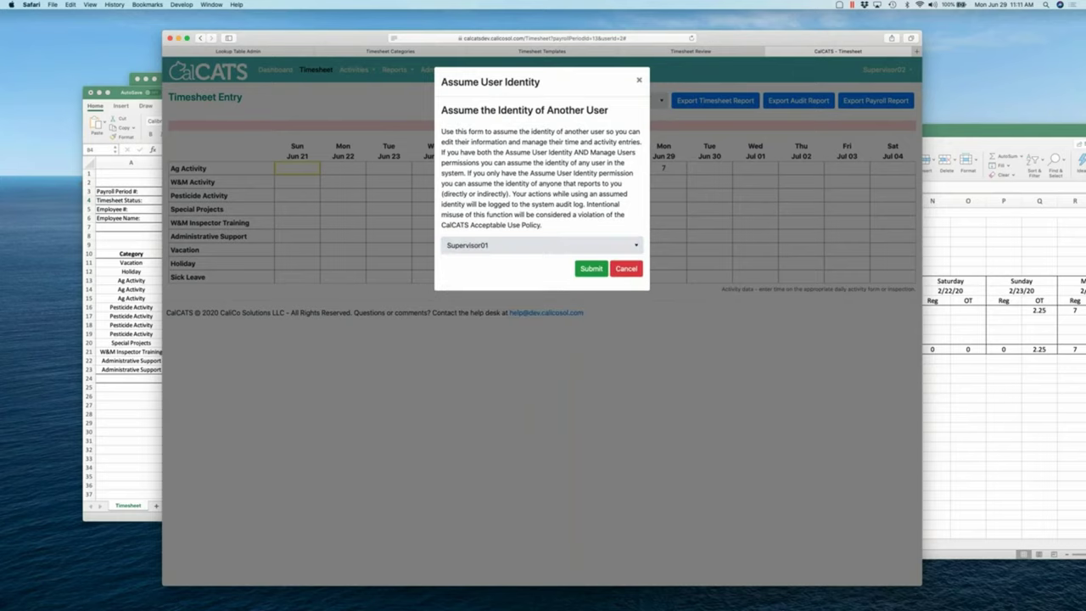
# Confirm acting as the direct report and jump their timesheet to 2/18, the 2020-04 period.
pyautogui.click(591, 273)
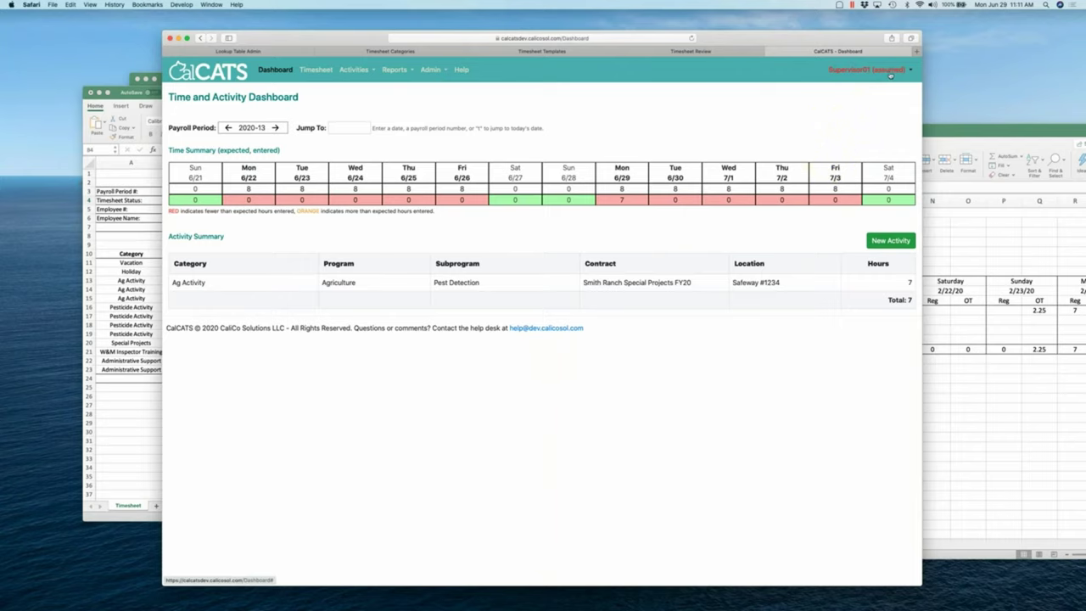
pyautogui.click(330, 75)
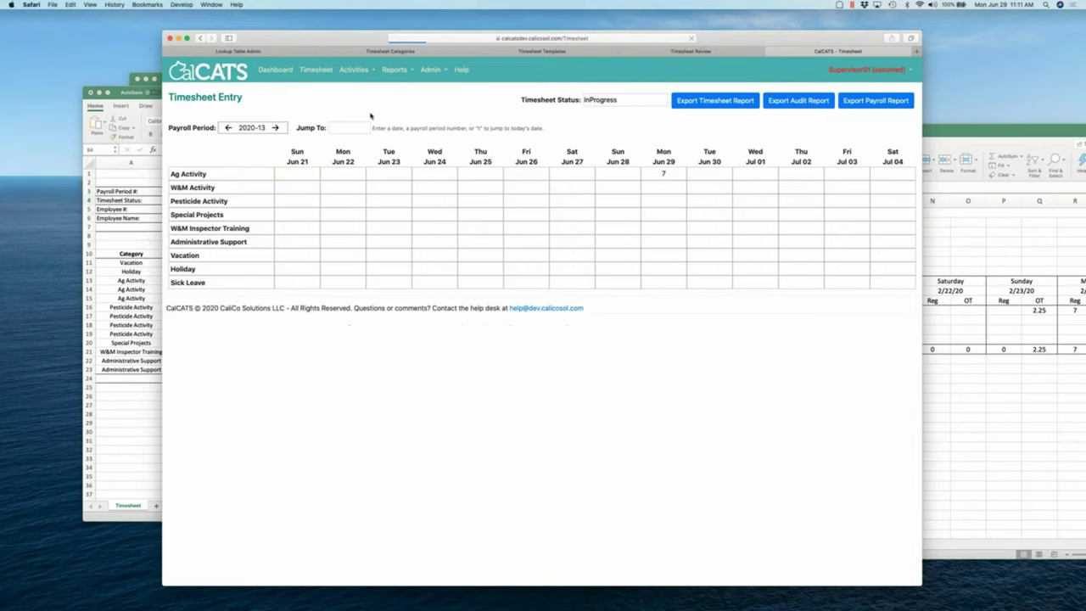
pyautogui.click(352, 129)
pyautogui.write('2')
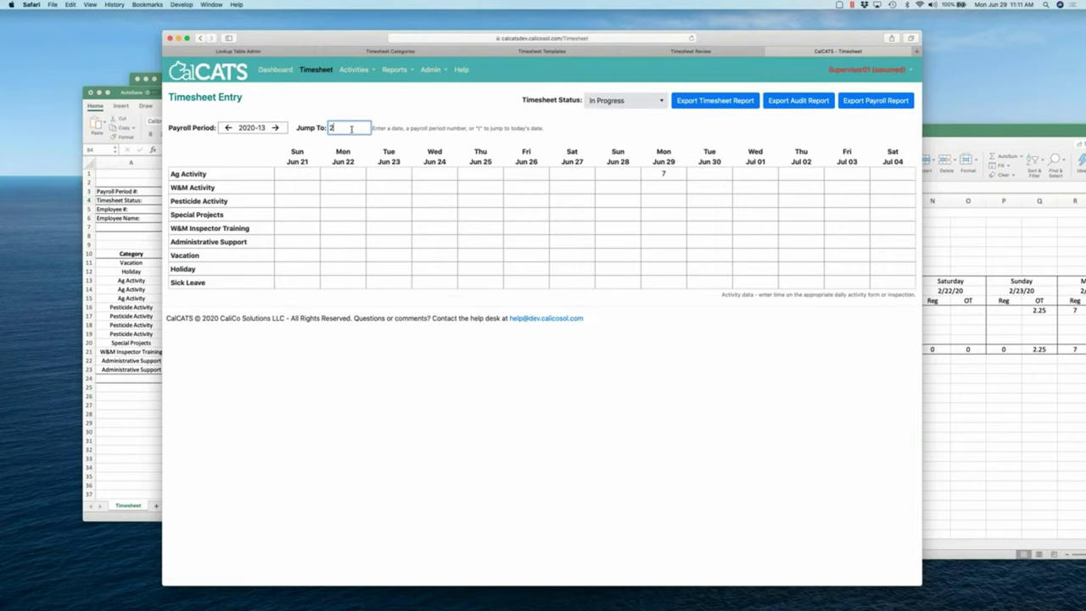
pyautogui.write('/18')
pyautogui.press('Return')
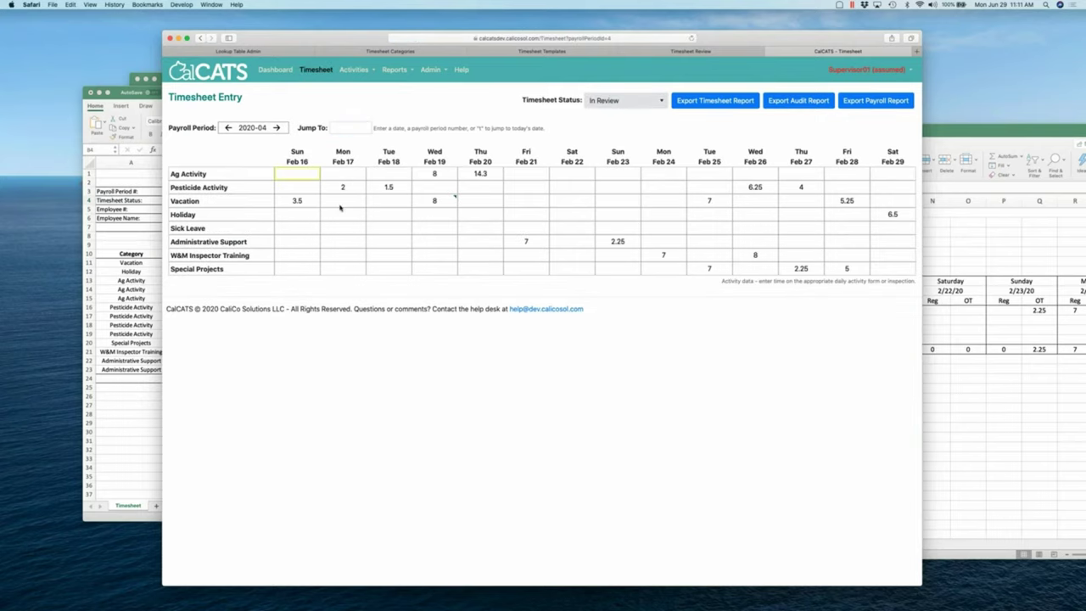
pyautogui.click(297, 201)
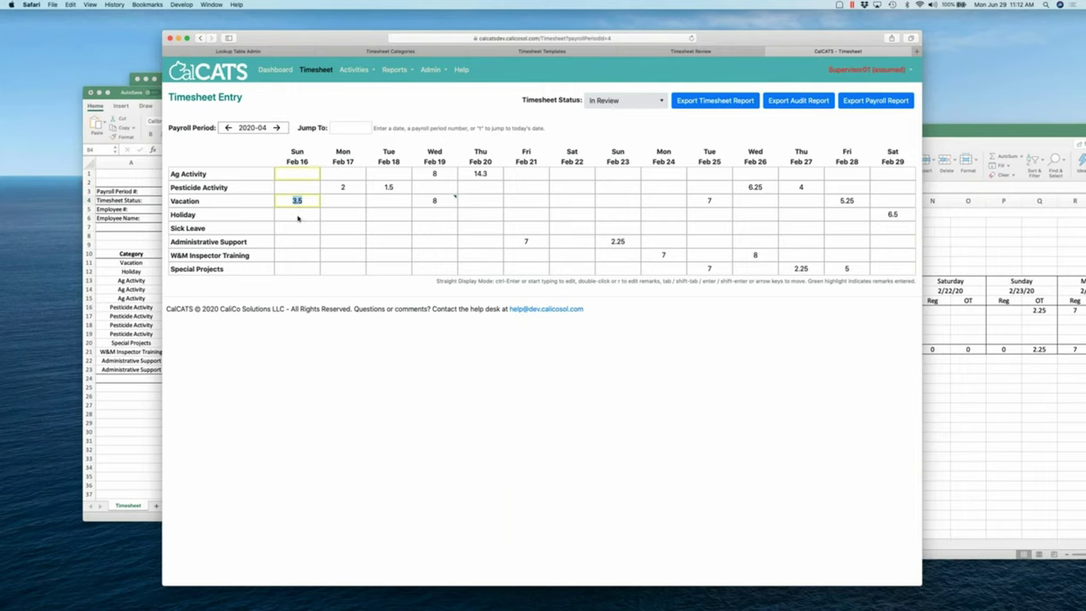
# Set the timesheet to In Progress and move Sun Feb 16's 3.5 hours from Vacation to Holiday.
pyautogui.click(305, 218)
pyautogui.click(638, 102)
pyautogui.click(637, 116)
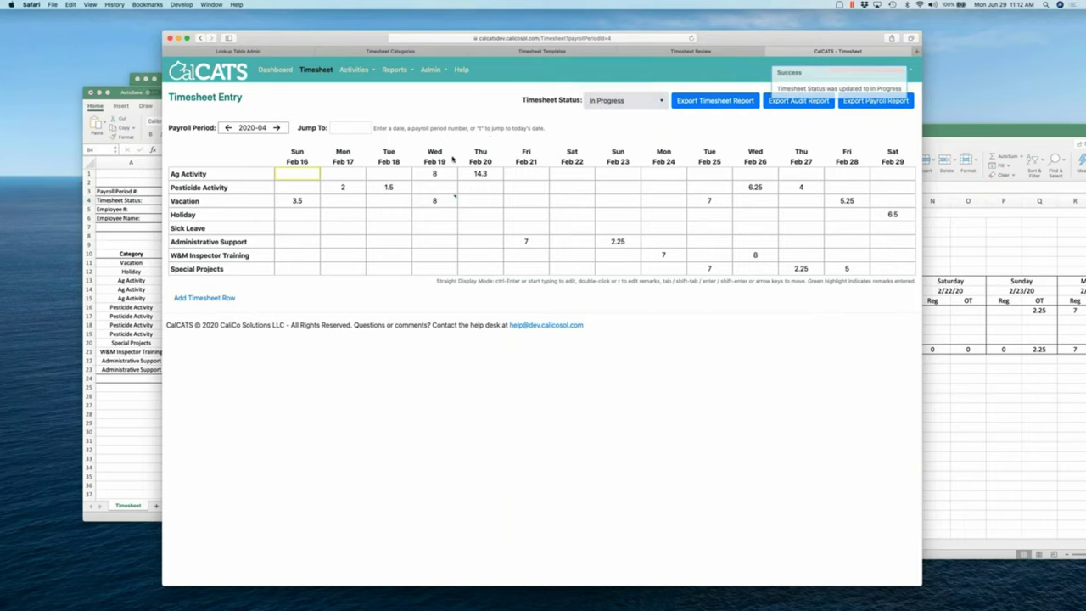
pyautogui.press('BackSpace')
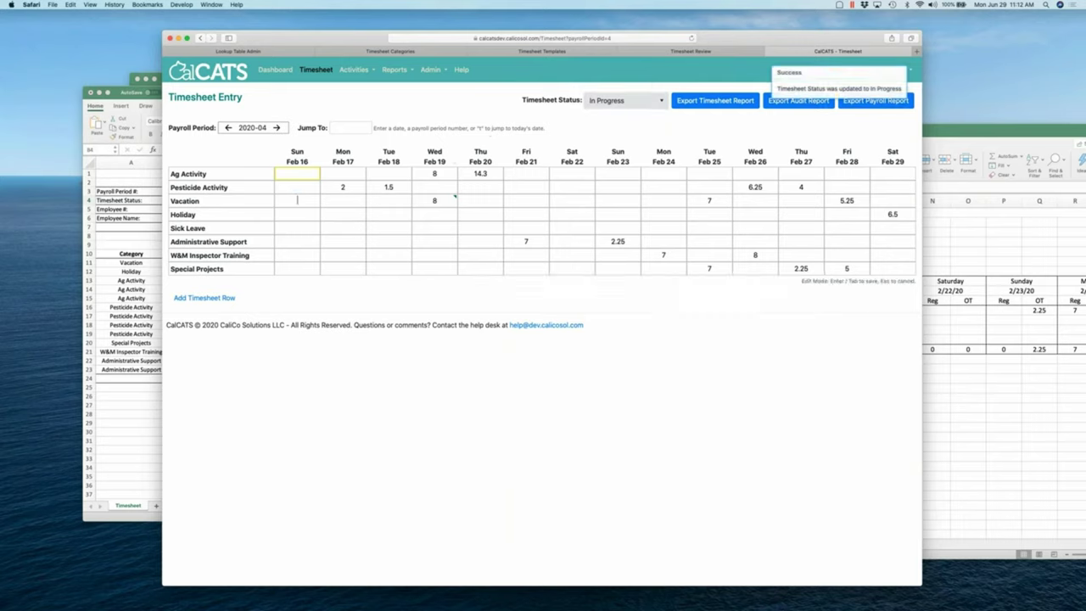
pyautogui.click(297, 214)
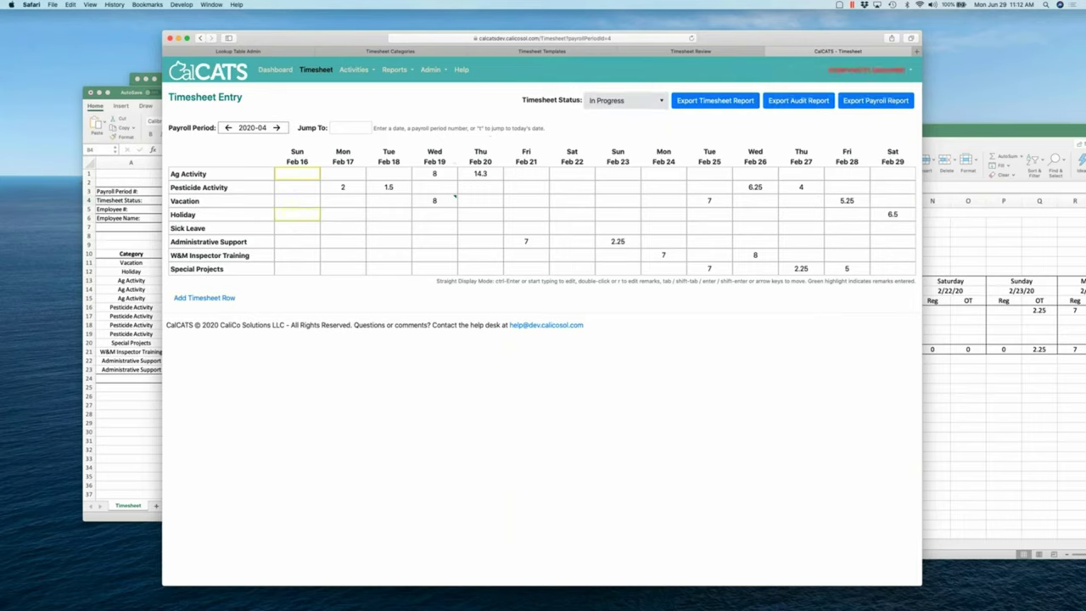
pyautogui.write('3.5')
pyautogui.press('Tab')
# Return the 2020-04 timesheet status to In Review.
pyautogui.click(626, 100)
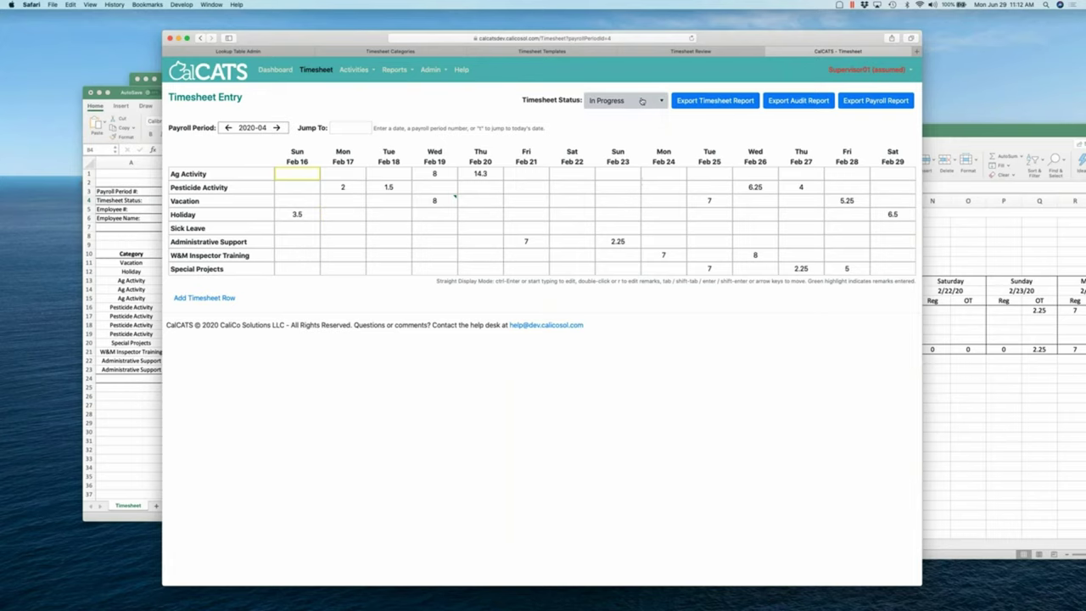
pyautogui.click(625, 130)
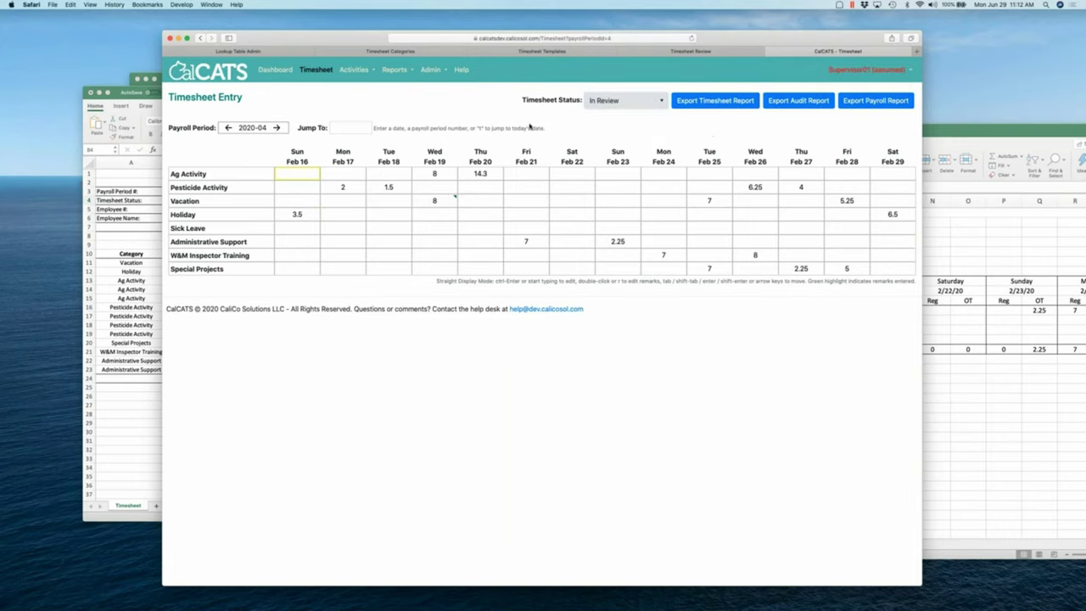
pyautogui.click(871, 73)
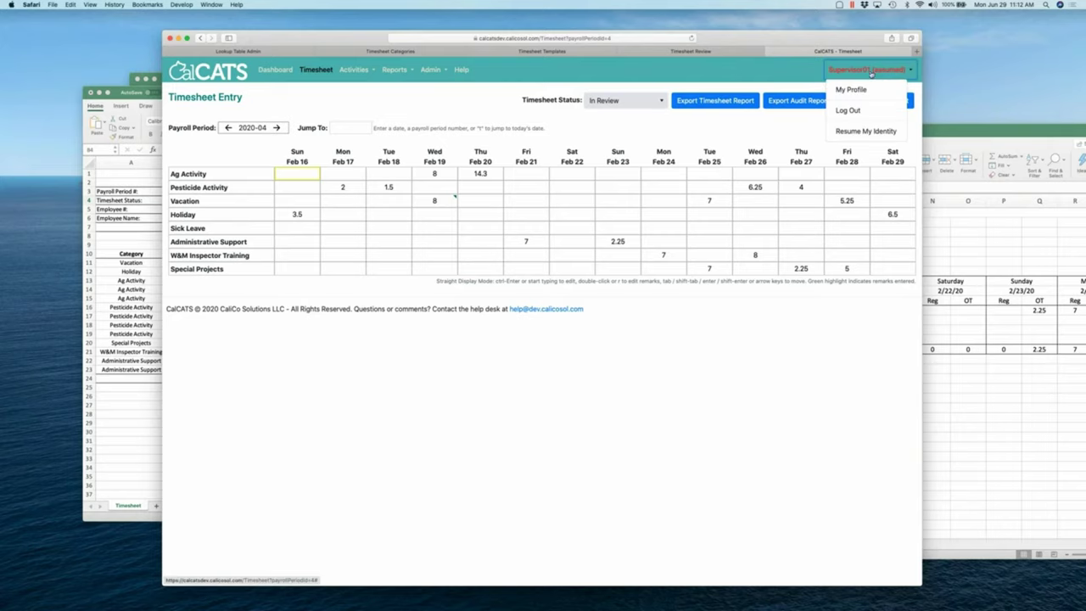
# Resume your own identity and approve the 2020-04 timesheet in Admin > Timesheet Review.
pyautogui.click(849, 133)
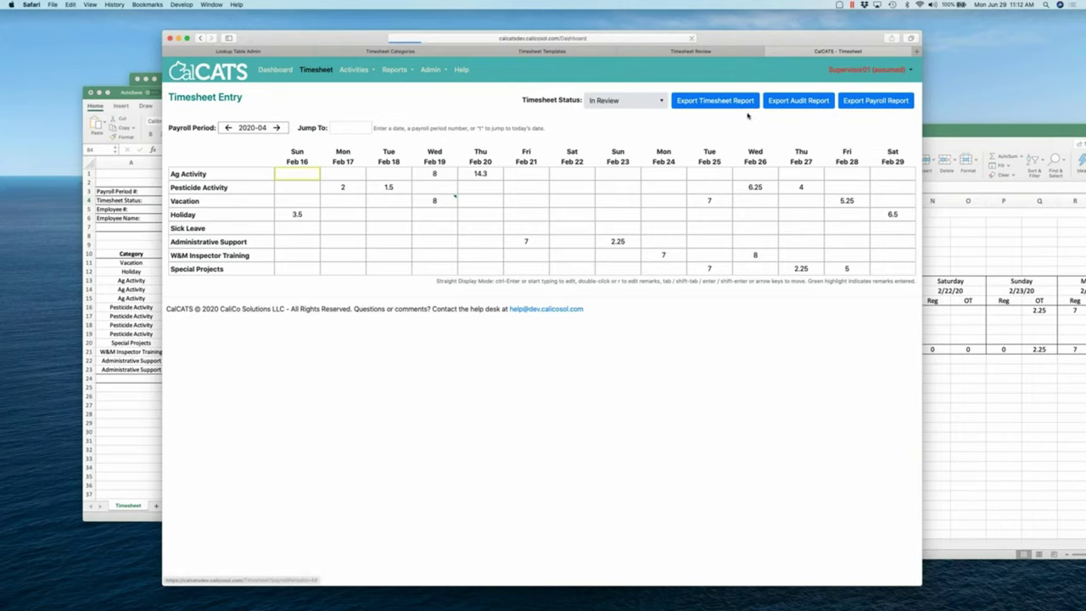
pyautogui.click(430, 69)
pyautogui.click(456, 130)
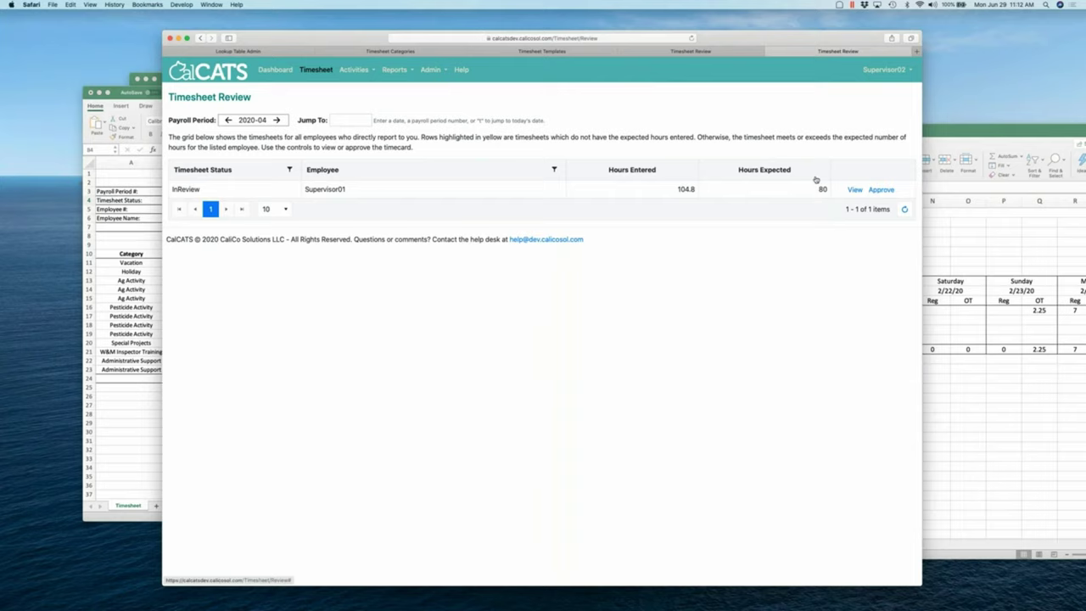
pyautogui.click(880, 191)
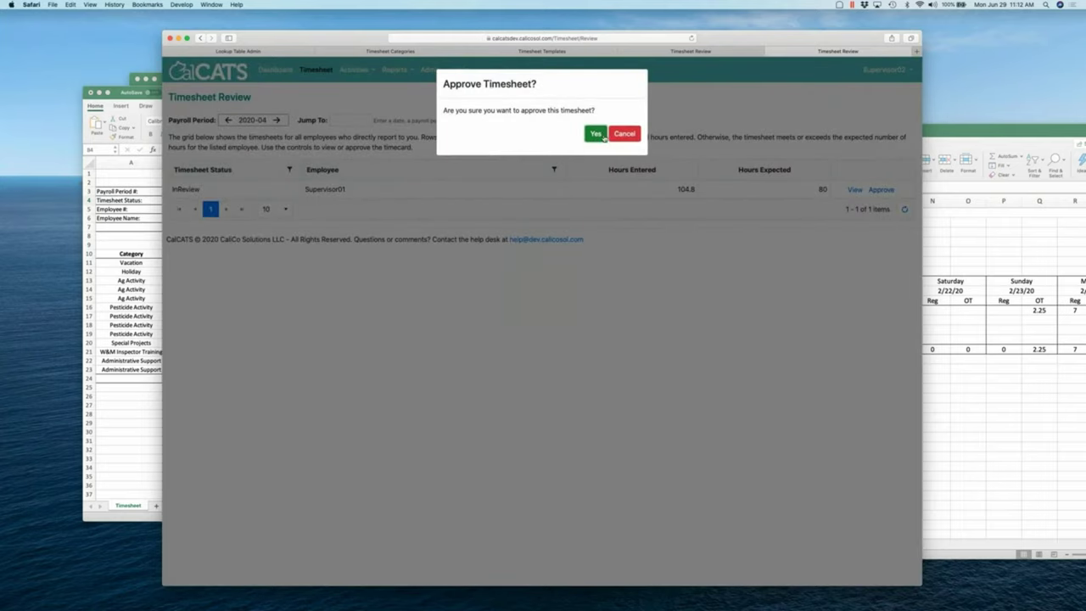
pyautogui.click(596, 134)
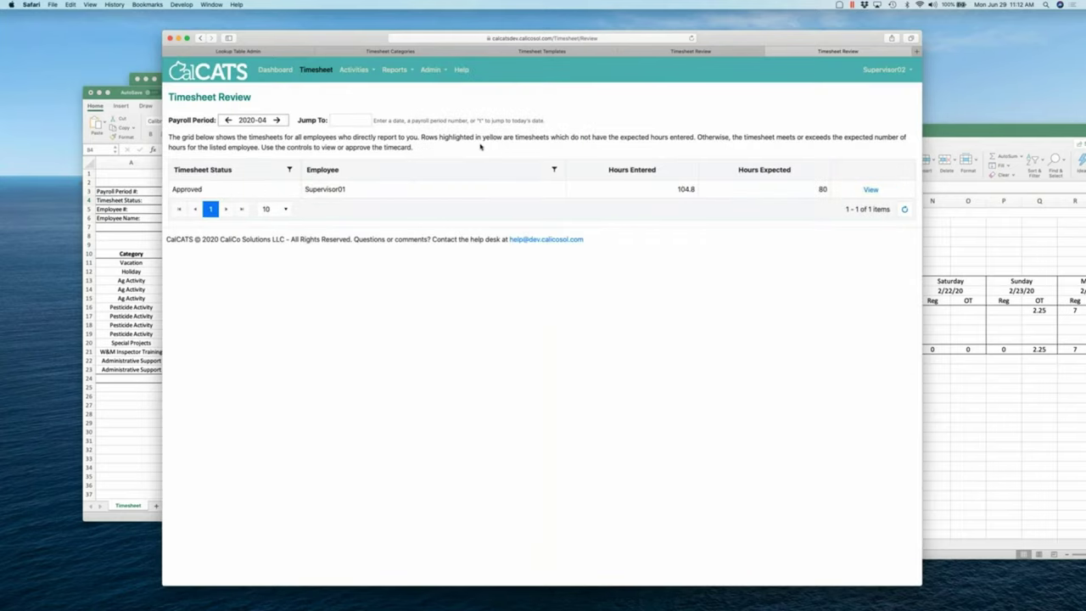